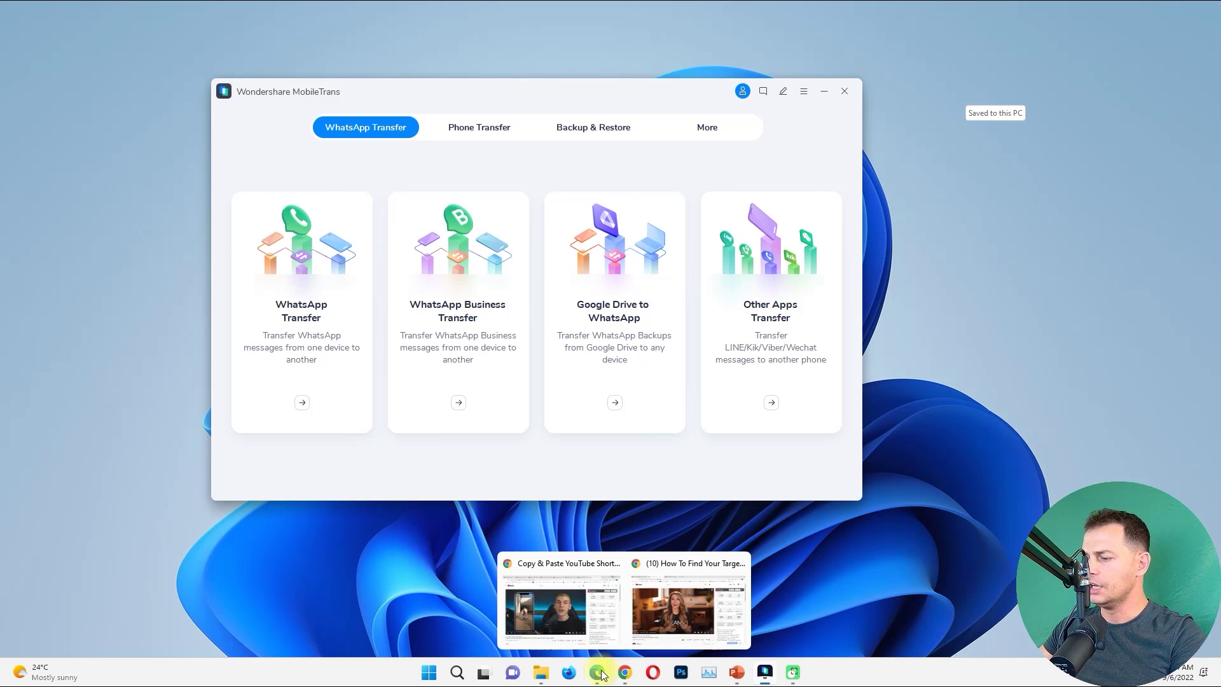
# - Download the MobileTrans Windows setup and launch mobiletrans_setup_full5816 (1).exe from Downloads
pyautogui.moveTo(597, 672)
pyautogui.click(661, 594)
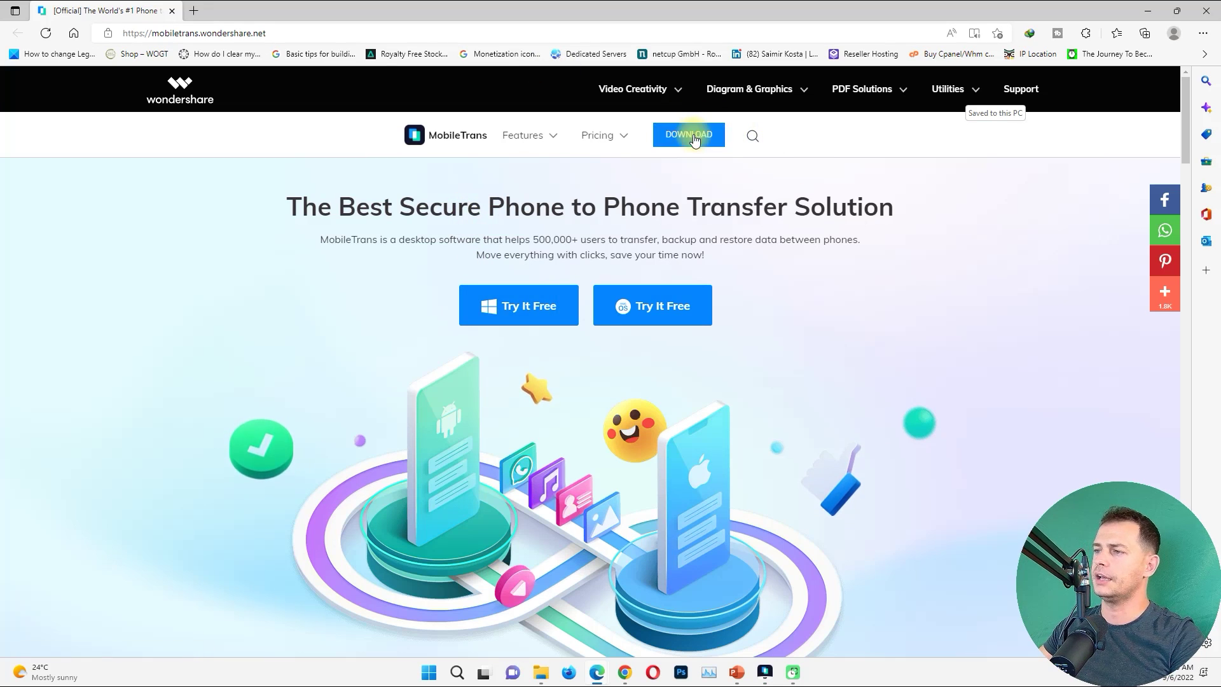
pyautogui.click(540, 318)
pyautogui.scroll(-3, 540, 340)
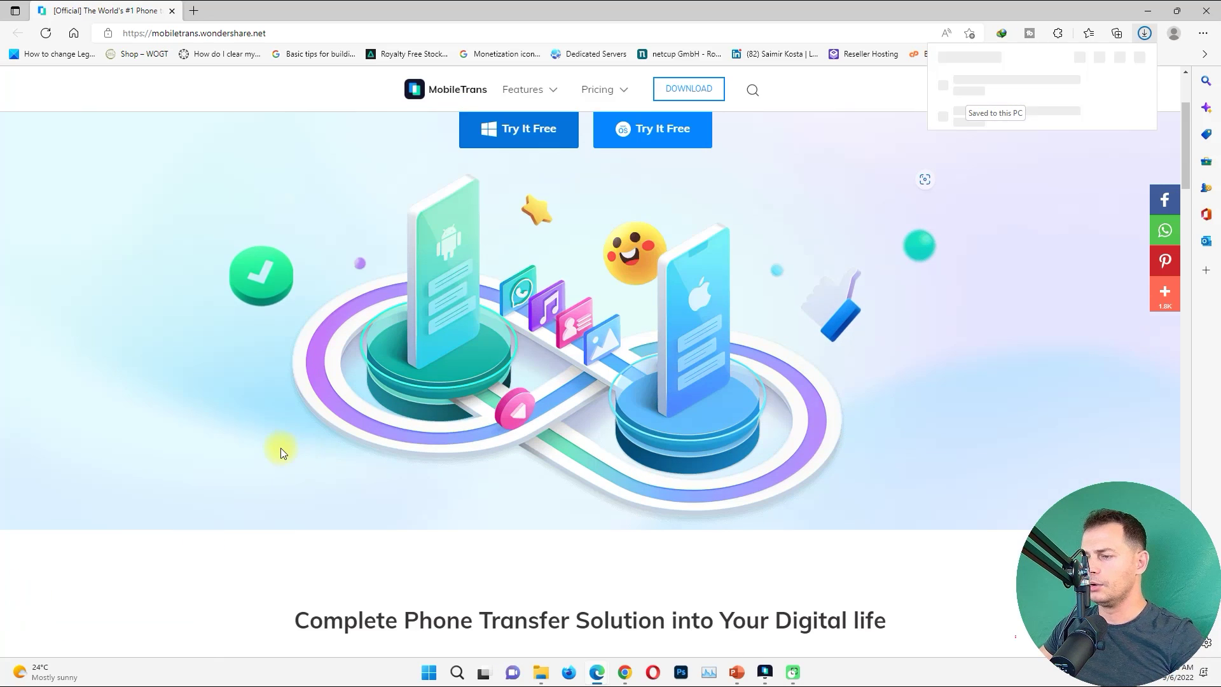
pyautogui.click(990, 82)
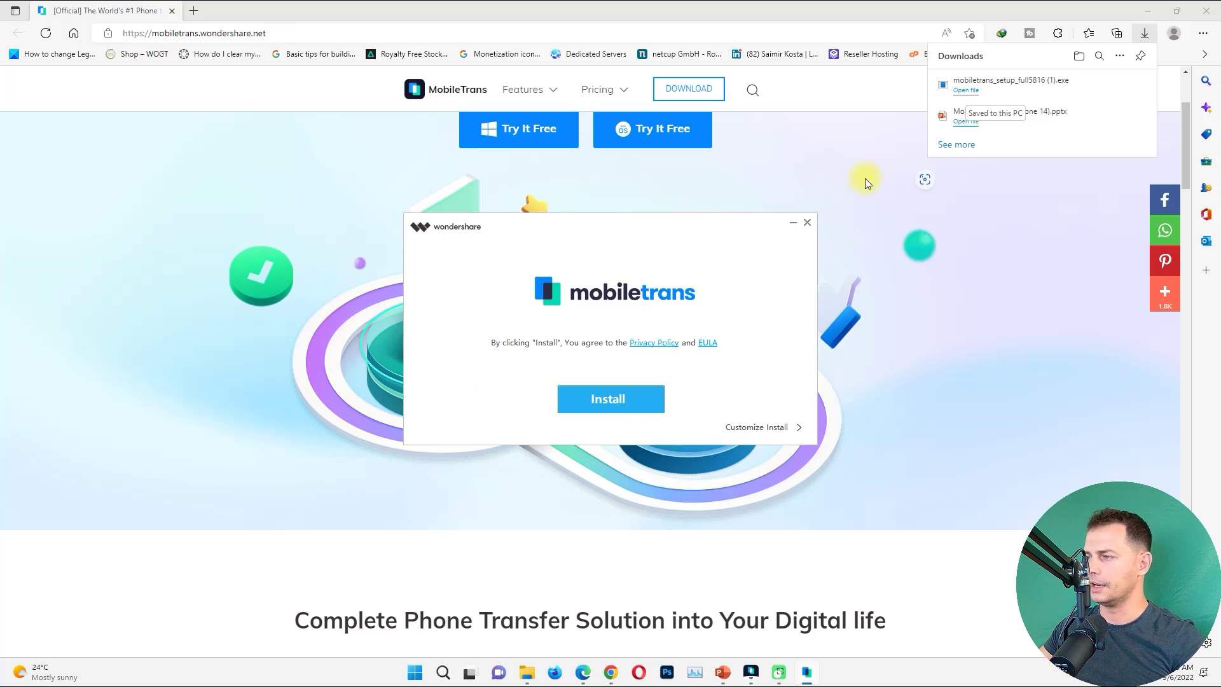
# - Cancel the MobileTrans installation and minimize Edge to return to the MobileTrans app
pyautogui.click(807, 222)
pyautogui.click(655, 376)
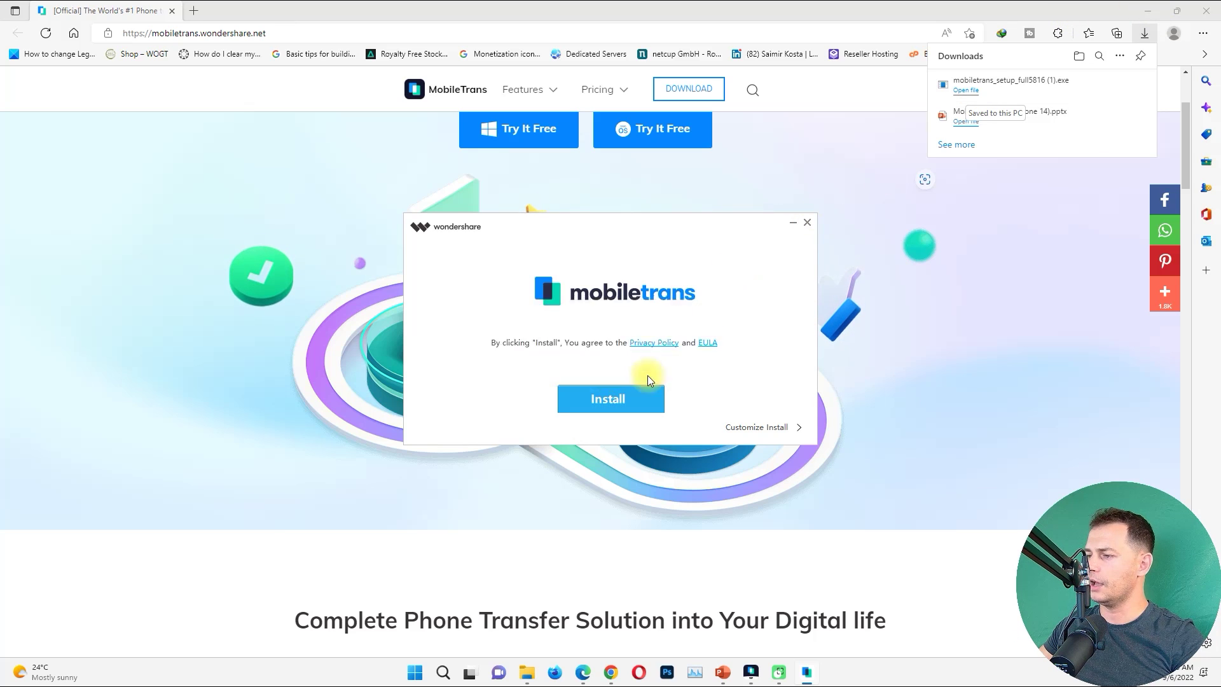
pyautogui.click(1143, 11)
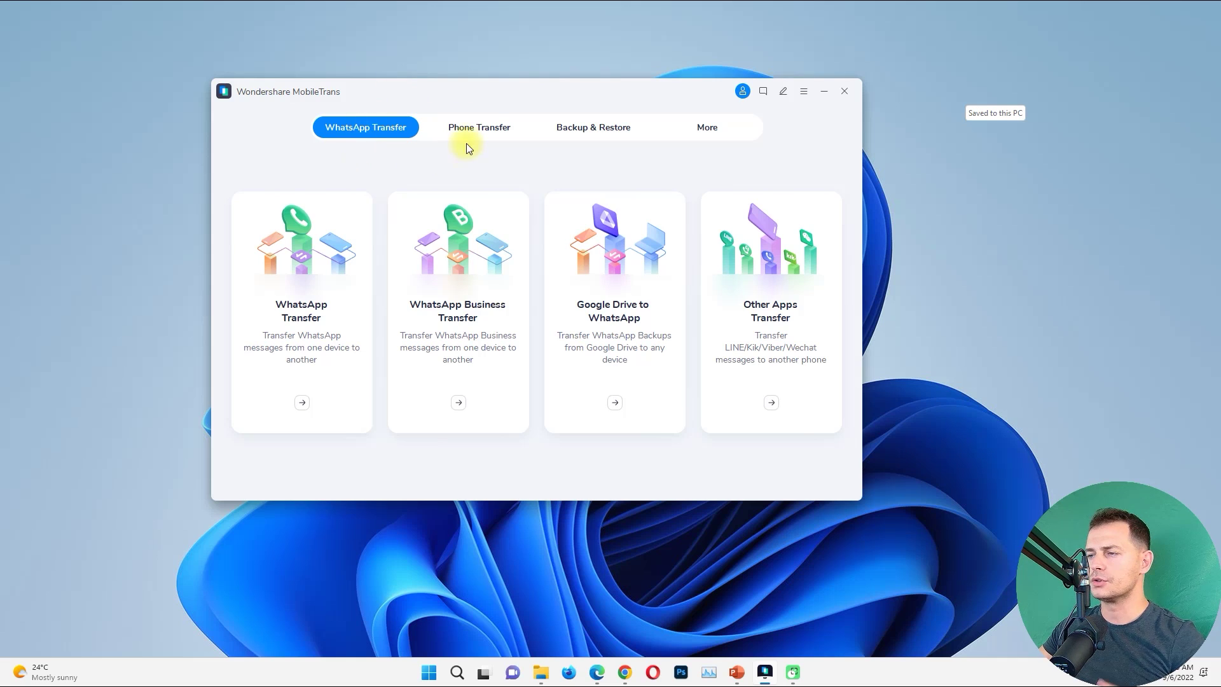
pyautogui.click(502, 129)
pyautogui.click(390, 139)
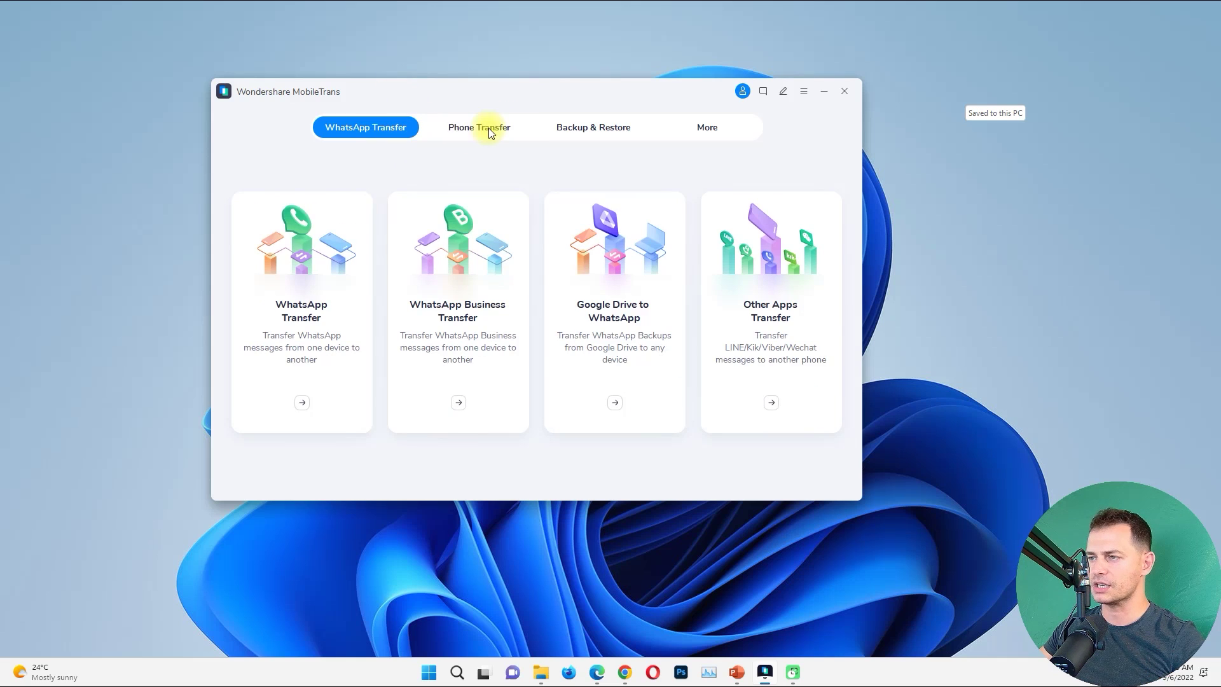
pyautogui.click(488, 130)
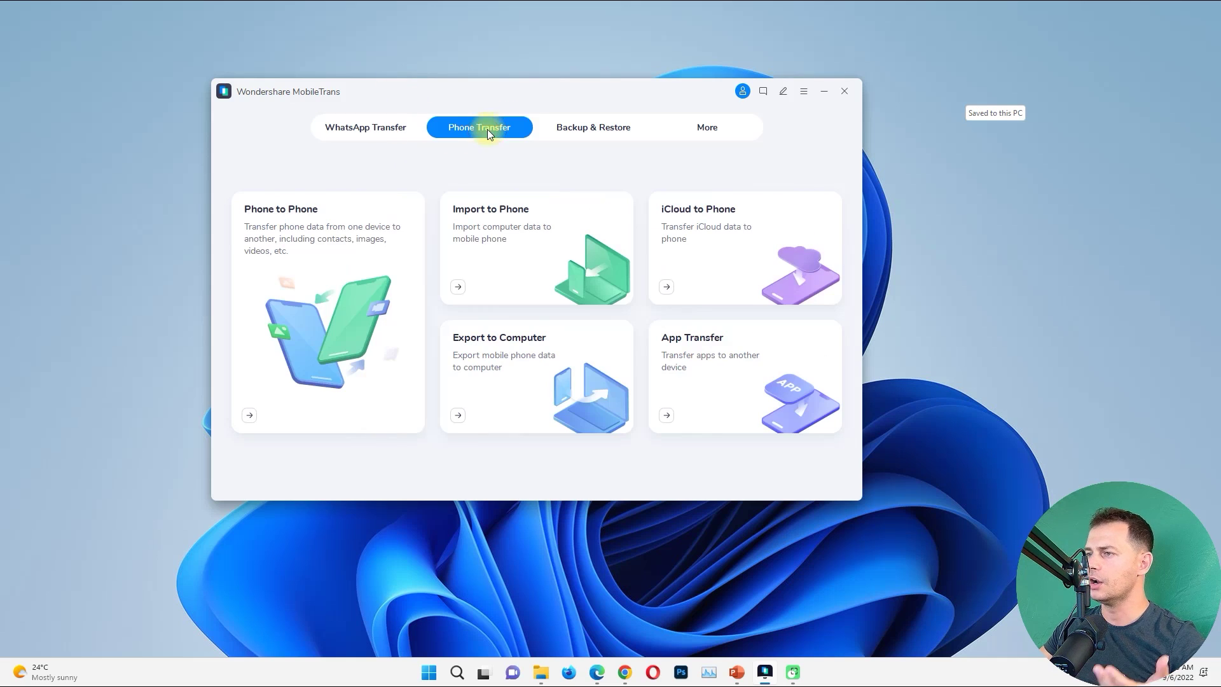
pyautogui.click(588, 134)
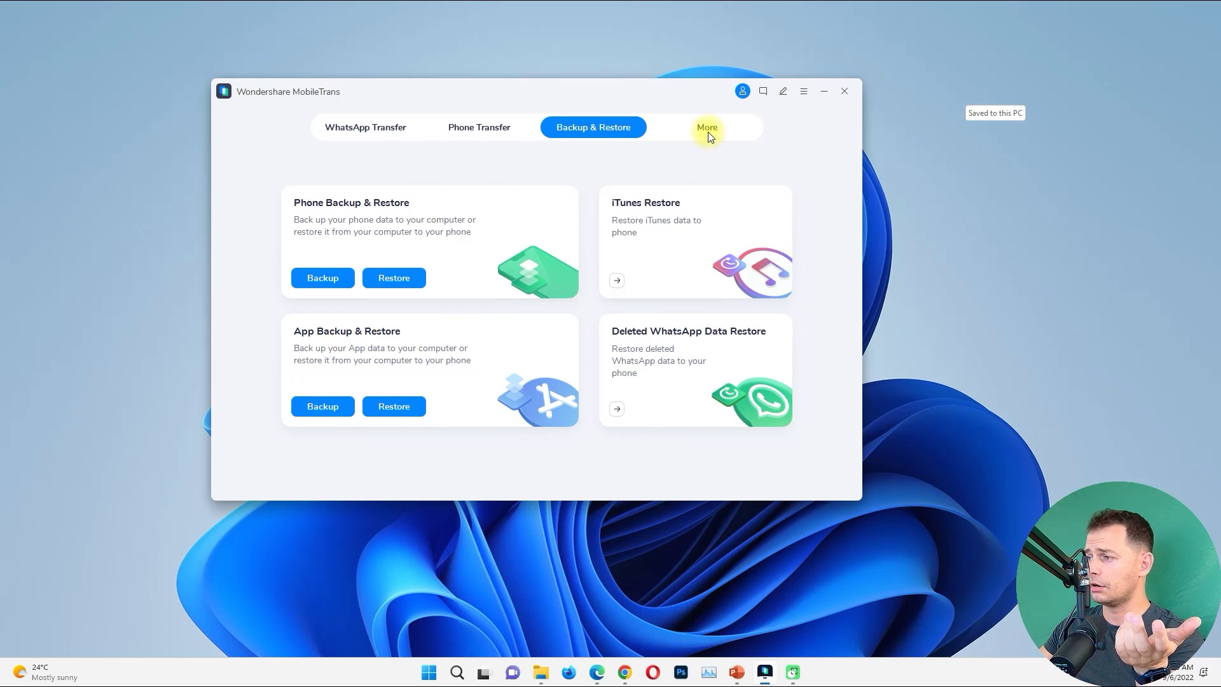
pyautogui.click(710, 137)
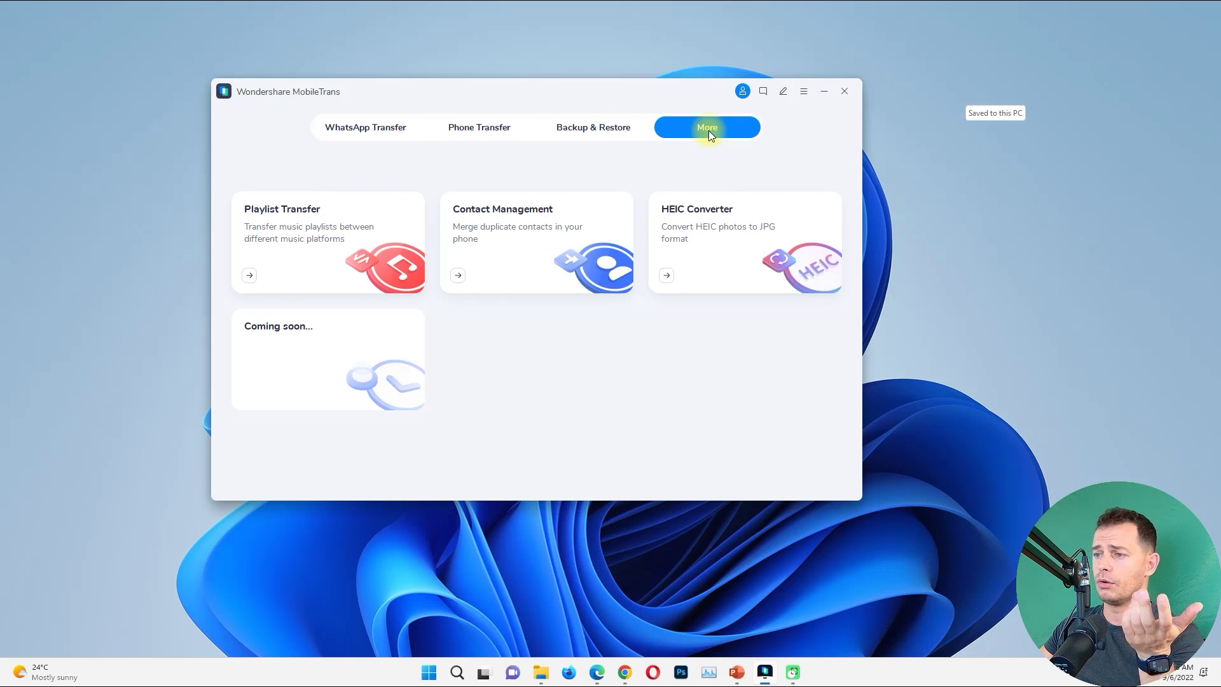
pyautogui.click(361, 130)
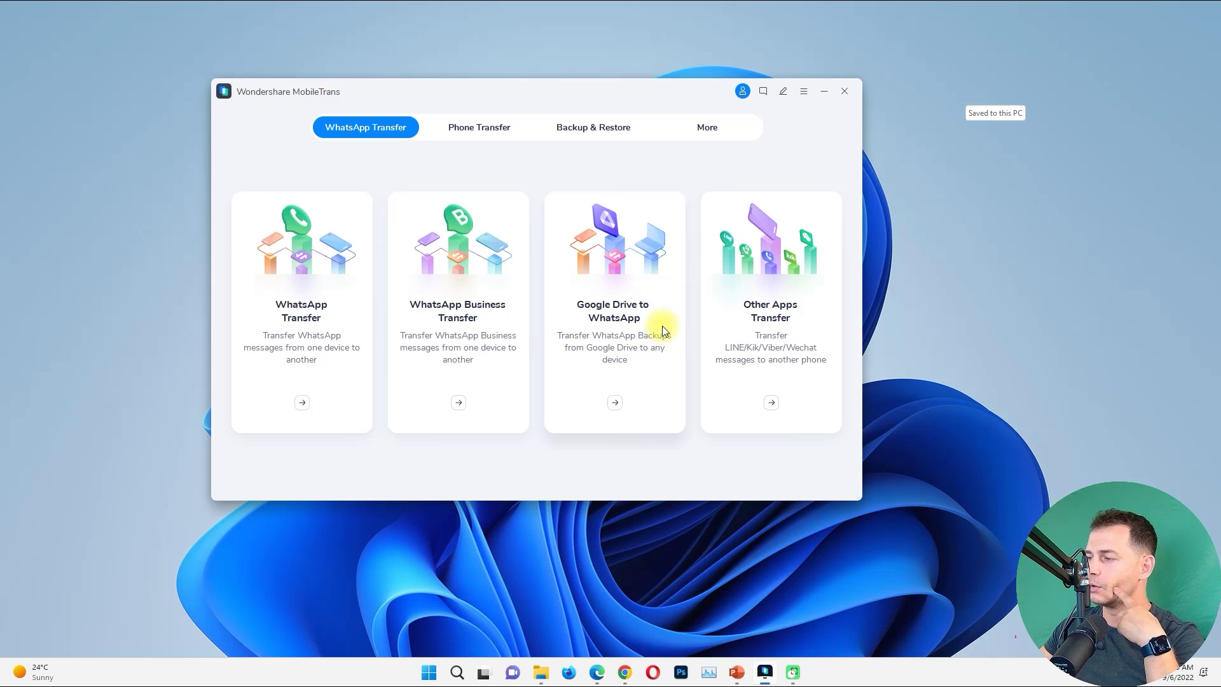
pyautogui.click(756, 239)
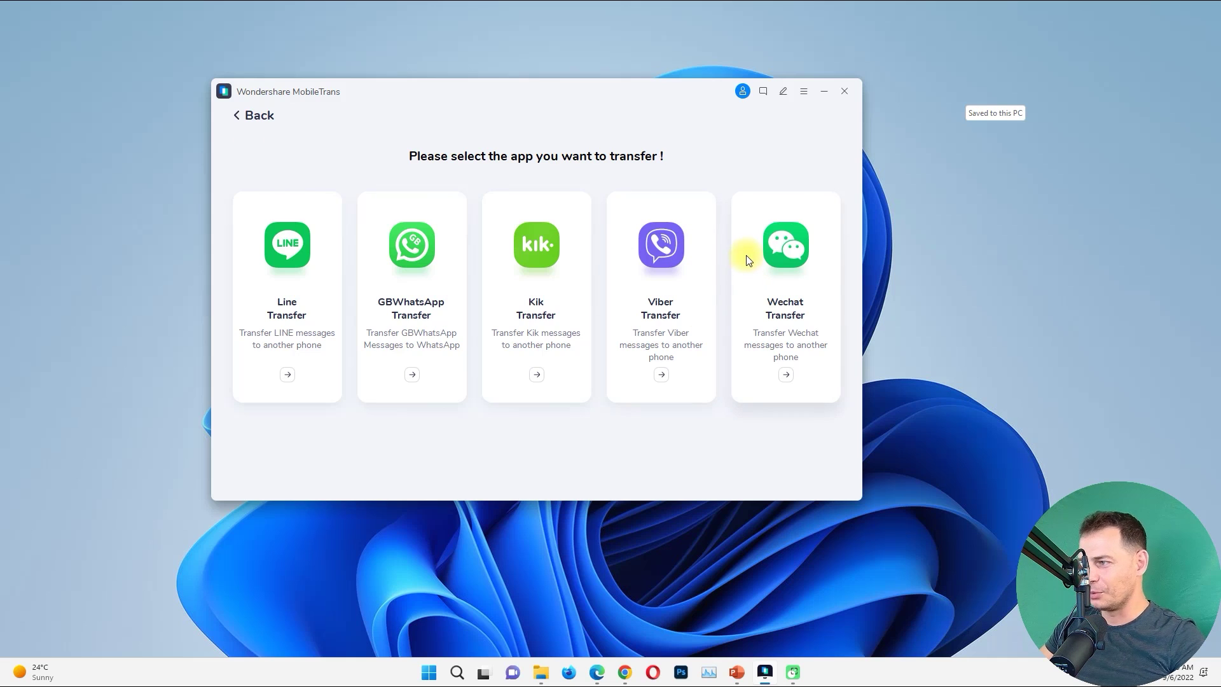
pyautogui.click(236, 115)
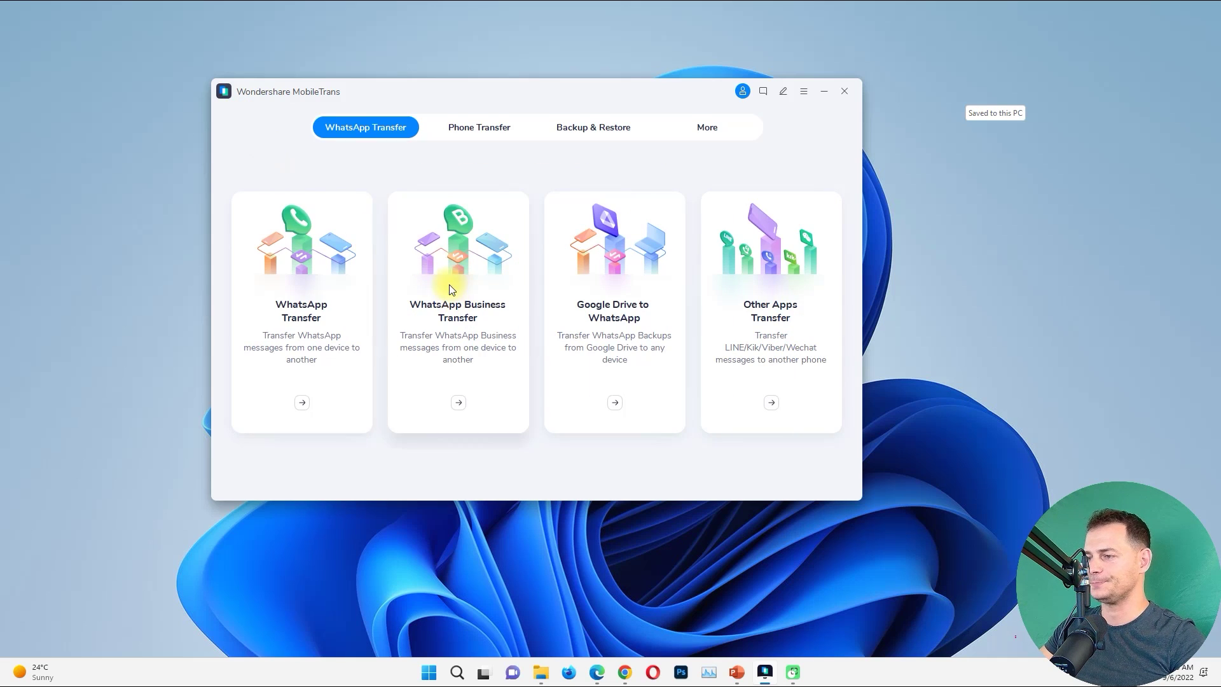
# - Open WhatsApp Business Transfer, try swapping the phones with Flip, then go back to the main options
pyautogui.click(463, 253)
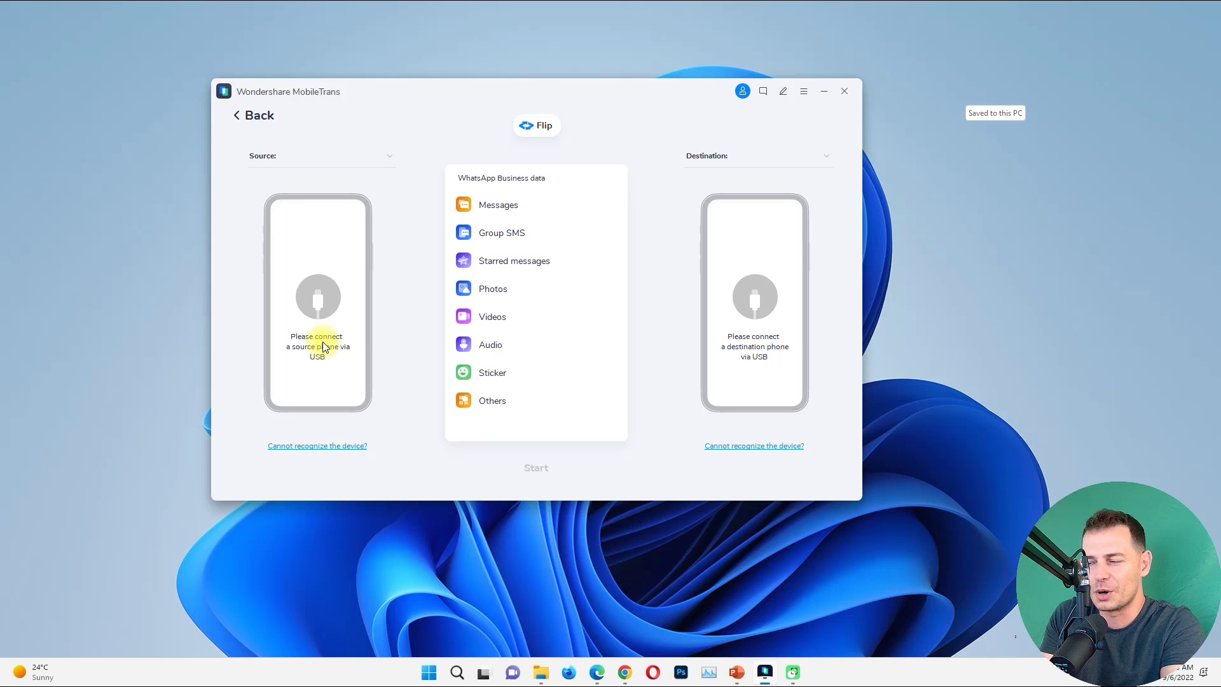
pyautogui.click(537, 126)
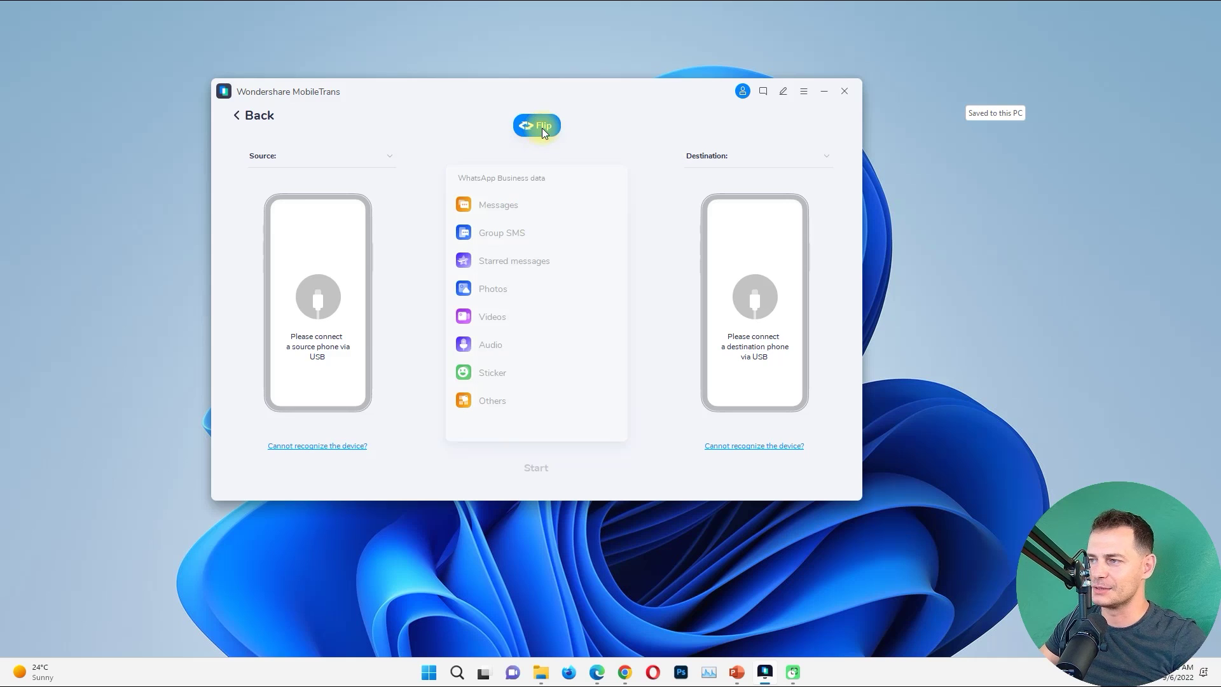
pyautogui.click(249, 115)
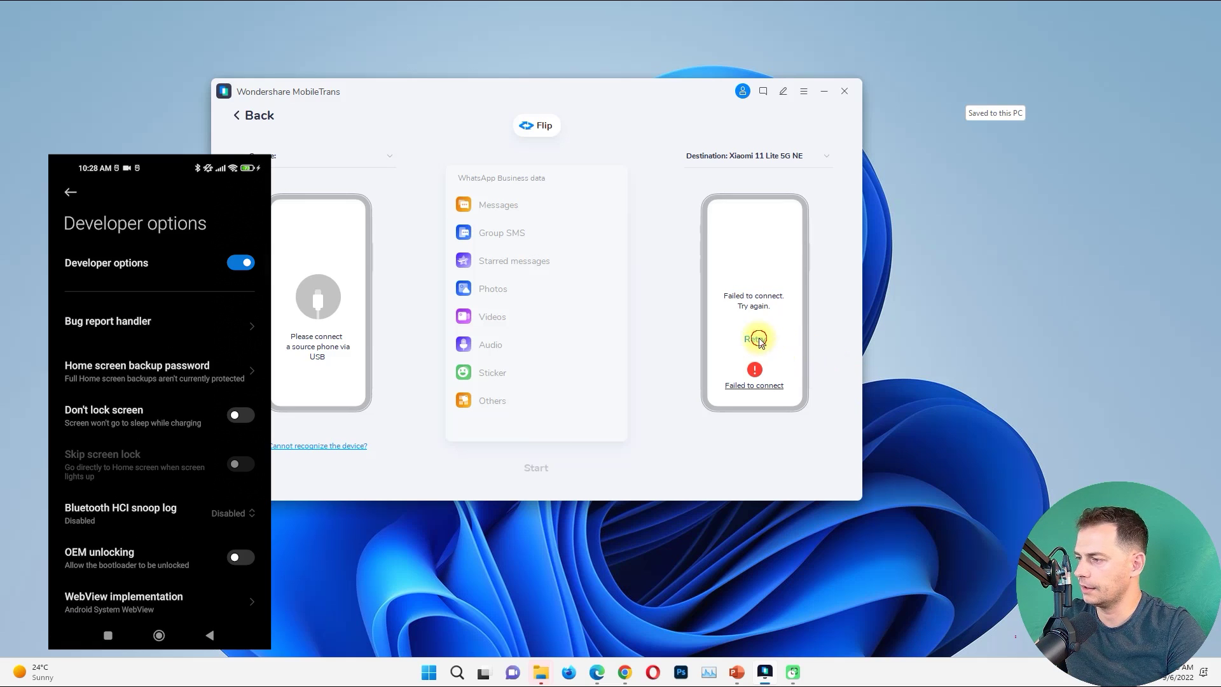
# - Retry the destination connection so the iPhone and Xiaomi 11 Lite 5G NE both show Connected
pyautogui.click(757, 339)
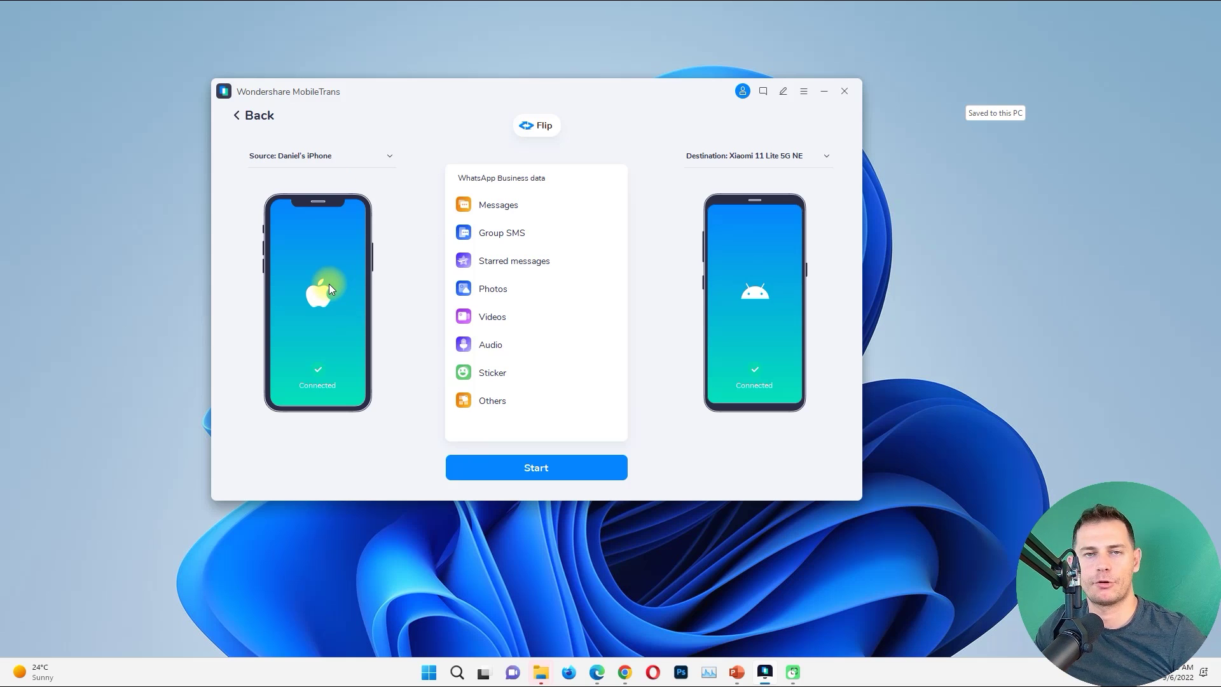
# - Flip the devices so the Xiaomi 11 Lite 5G NE sends to the iPhone, then nudge the window left
pyautogui.click(528, 125)
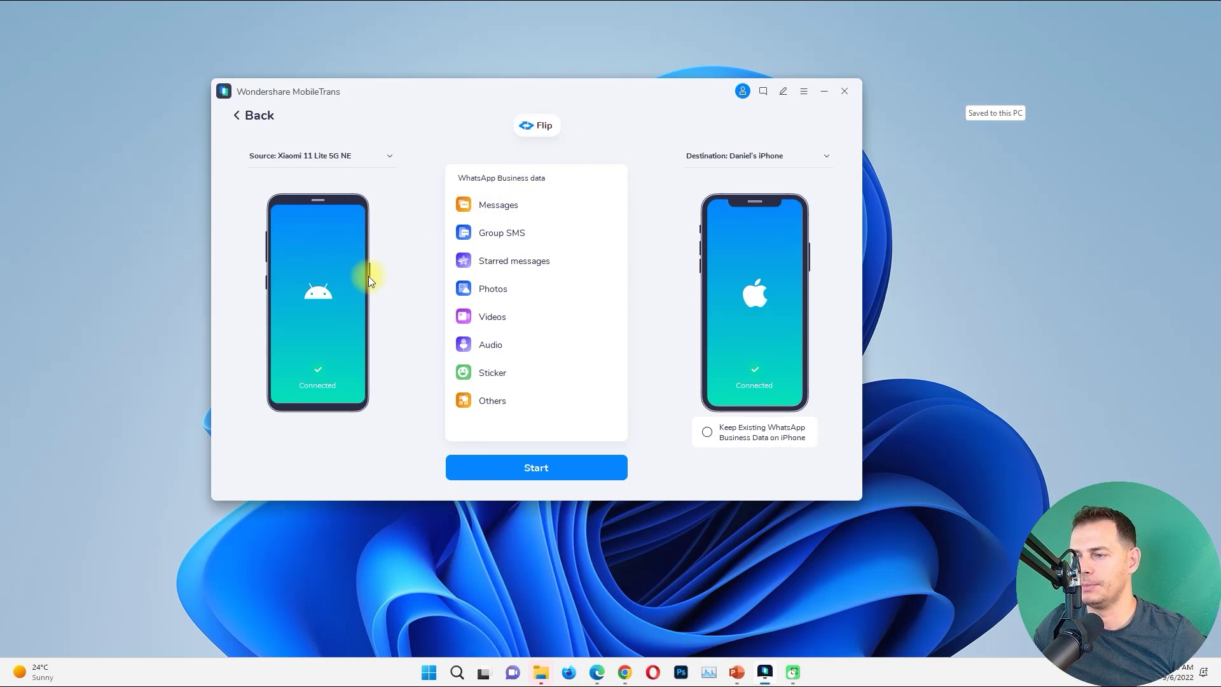
pyautogui.moveTo(306, 159)
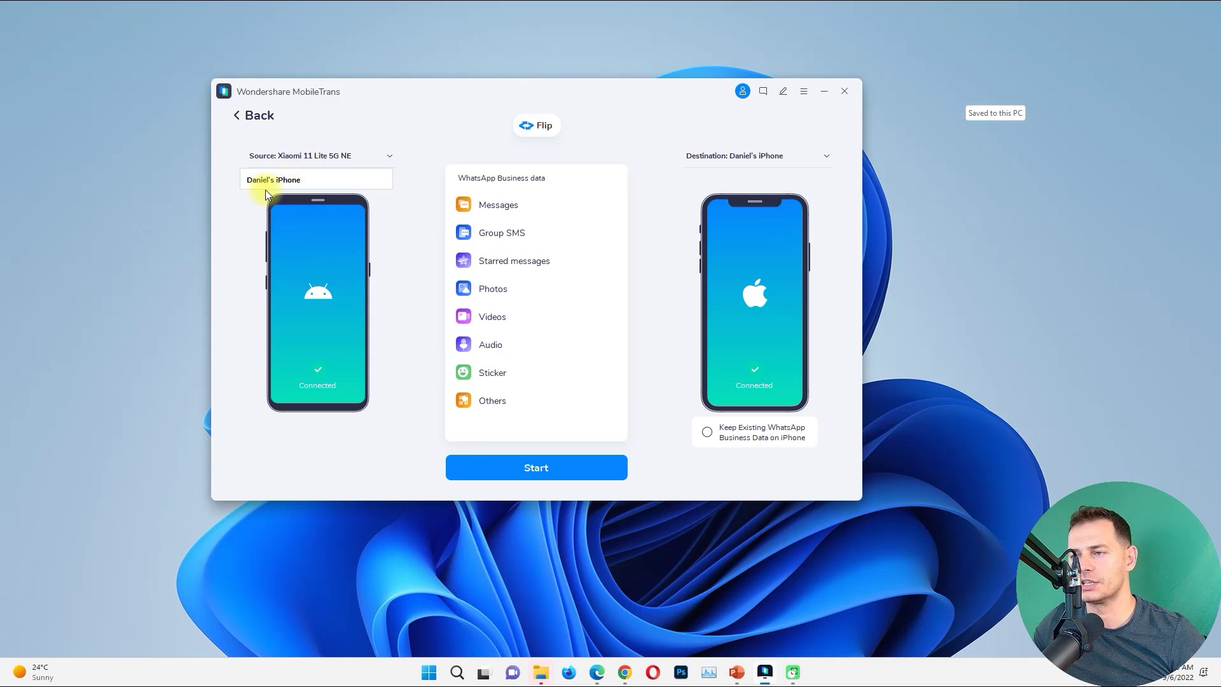
pyautogui.click(272, 180)
pyautogui.click(310, 181)
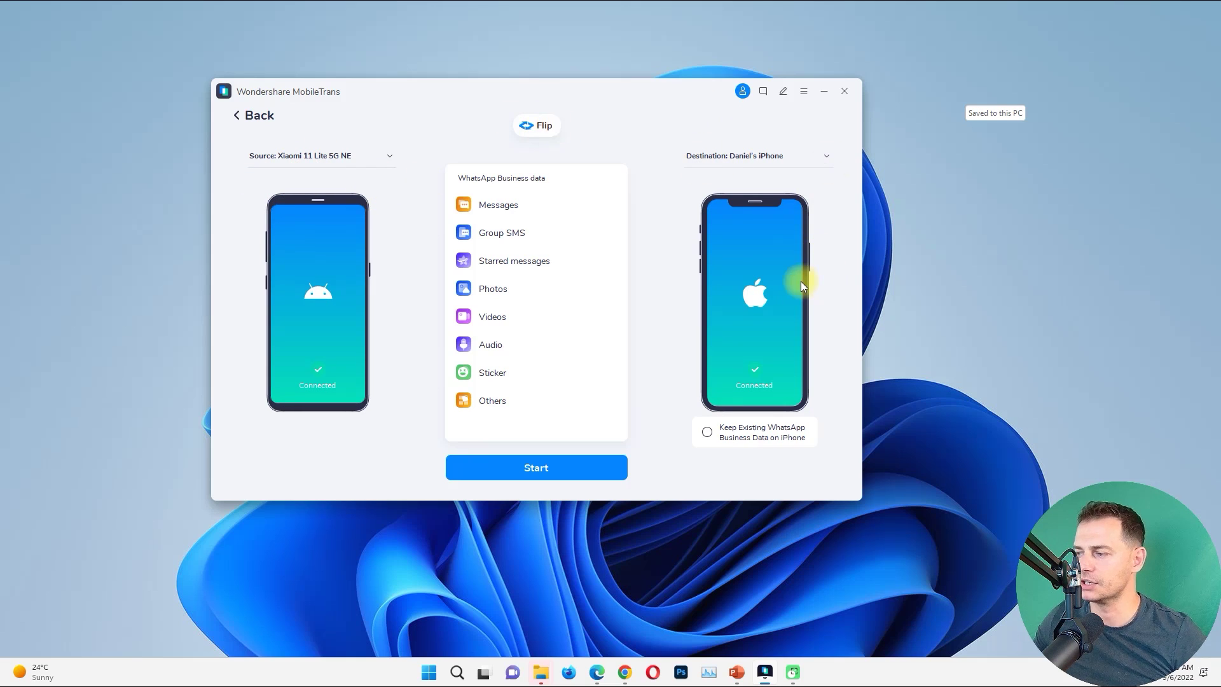
pyautogui.click(536, 125)
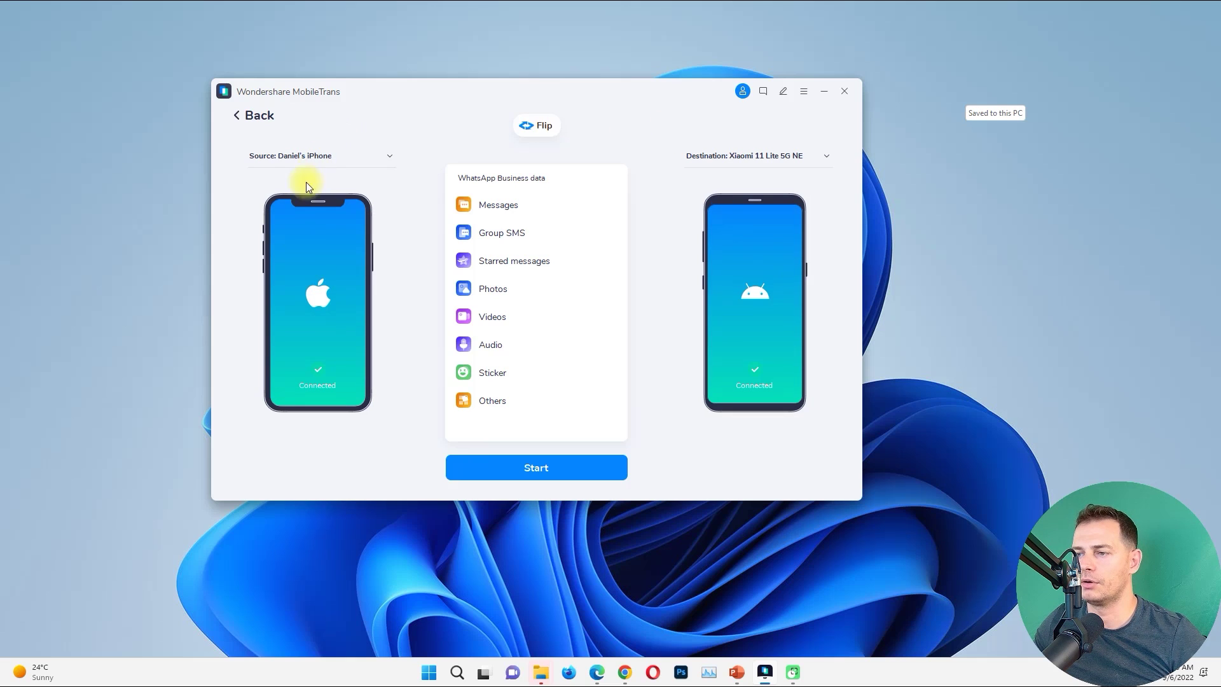
pyautogui.click(531, 126)
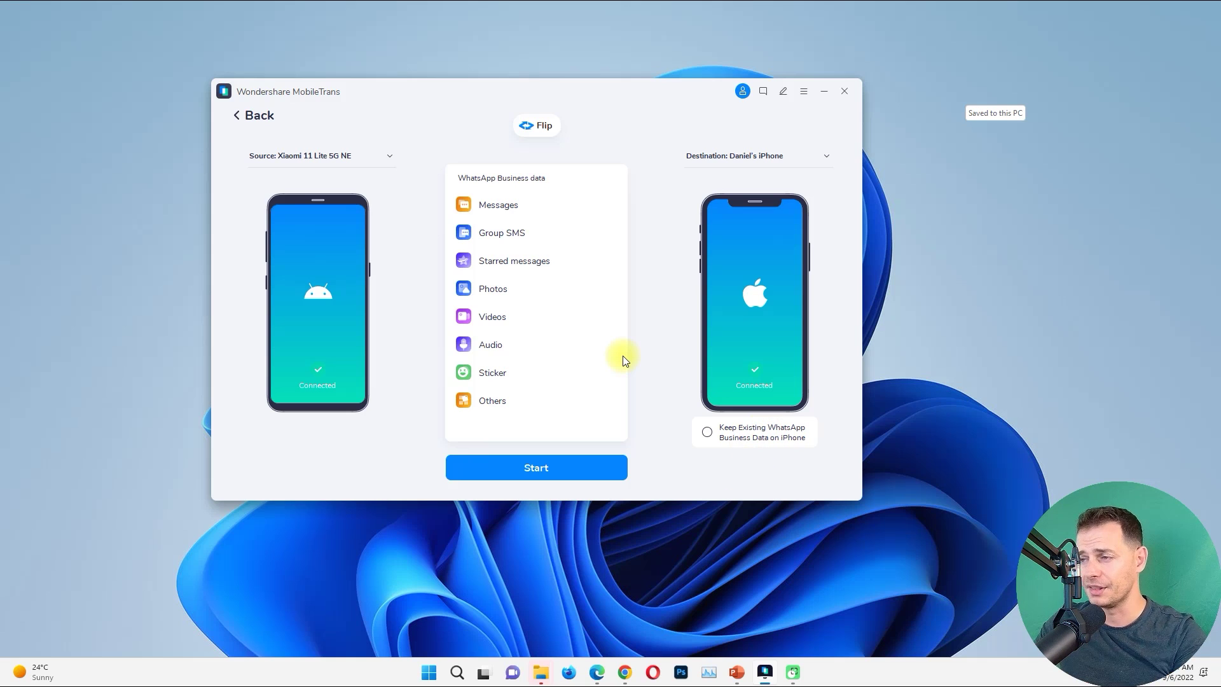
pyautogui.moveTo(494, 89); pyautogui.dragTo(429, 80)
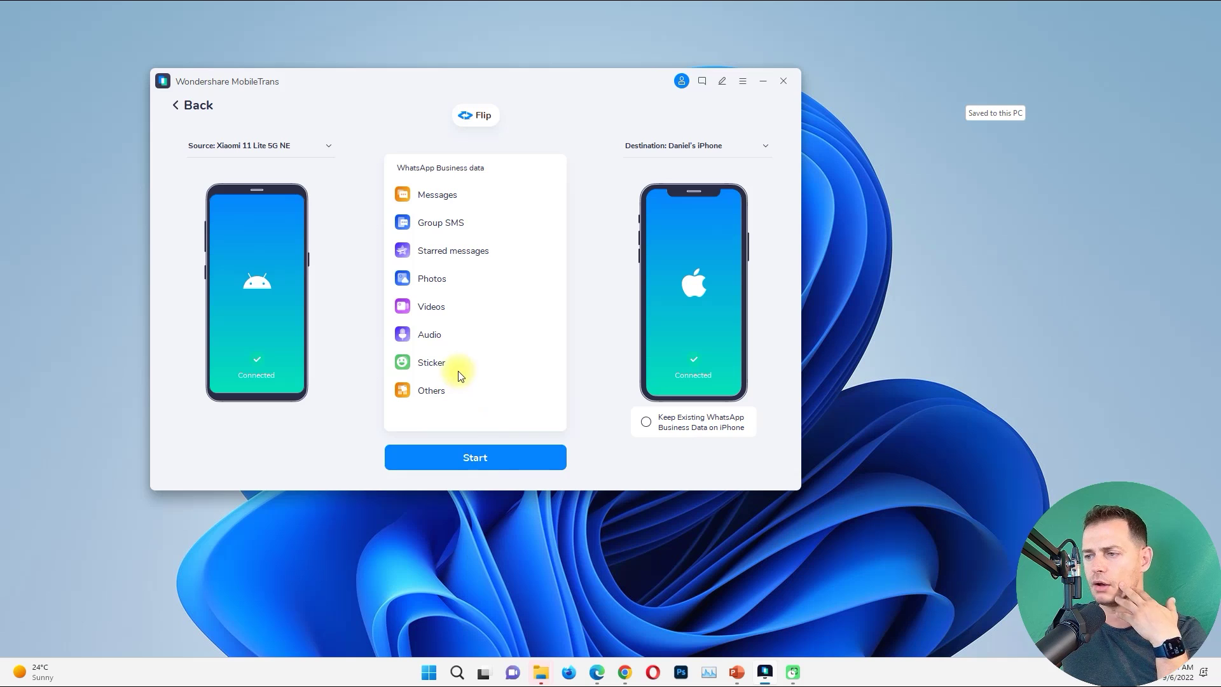
# - Start the WhatsApp Business transfer to the iPhone and complete the end-to-end encryption key steps
pyautogui.click(477, 456)
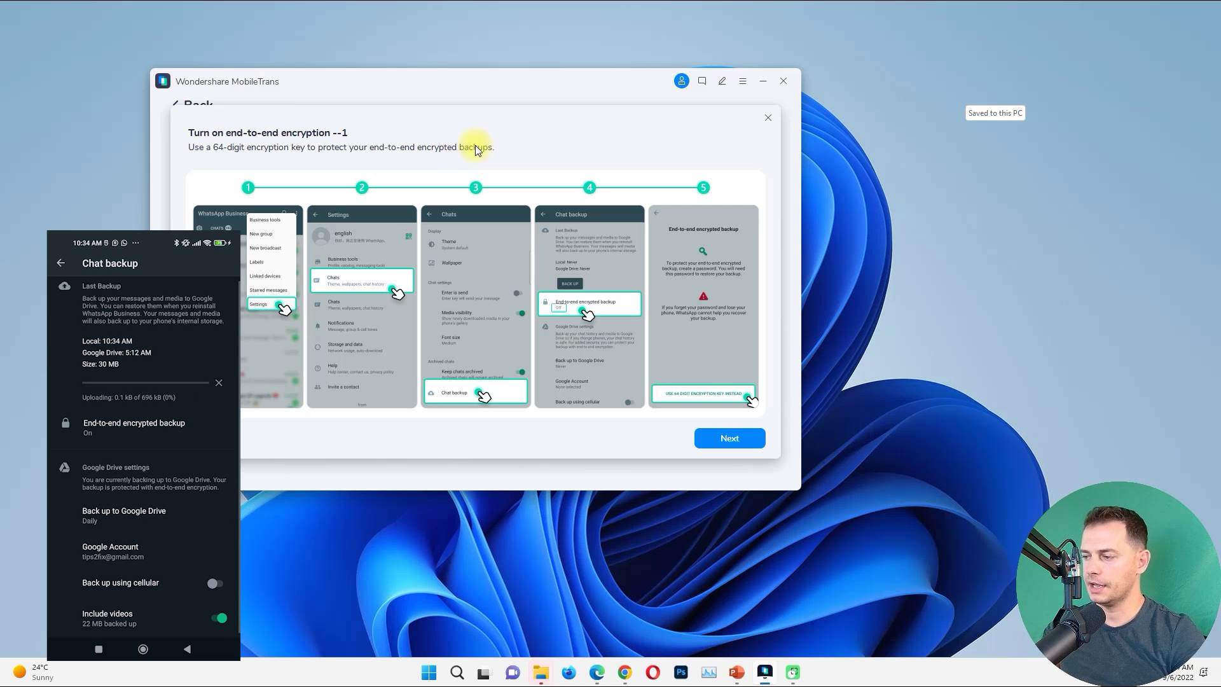
pyautogui.click(727, 437)
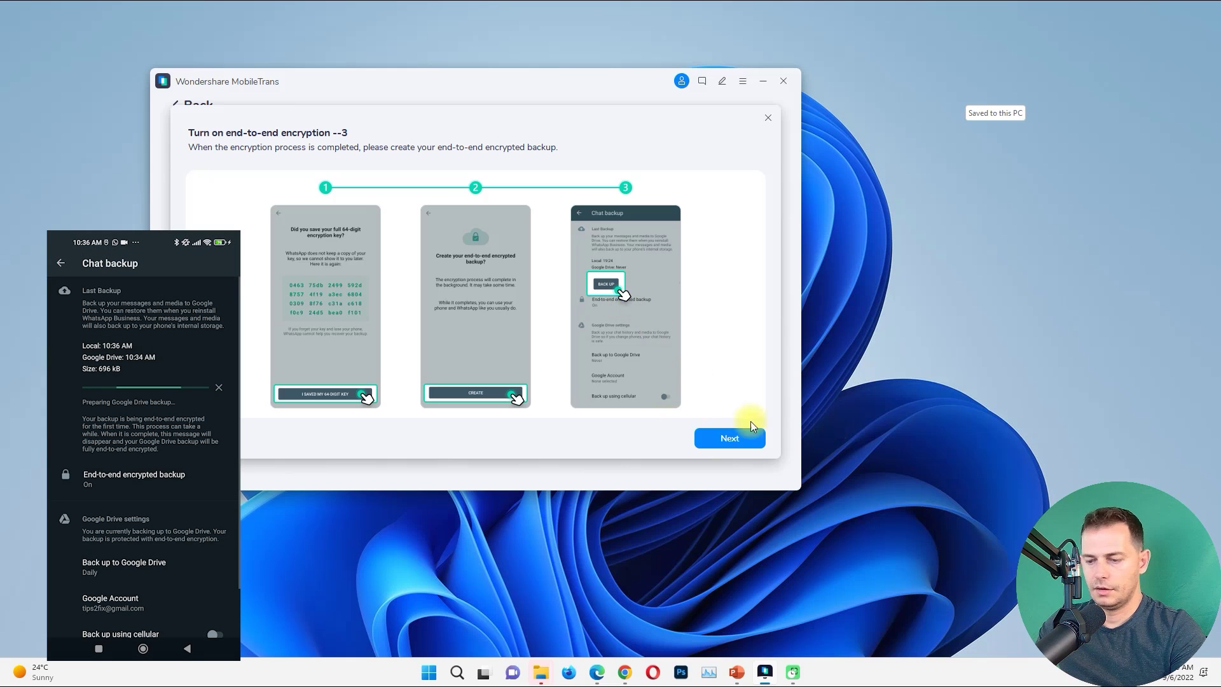
pyautogui.click(729, 437)
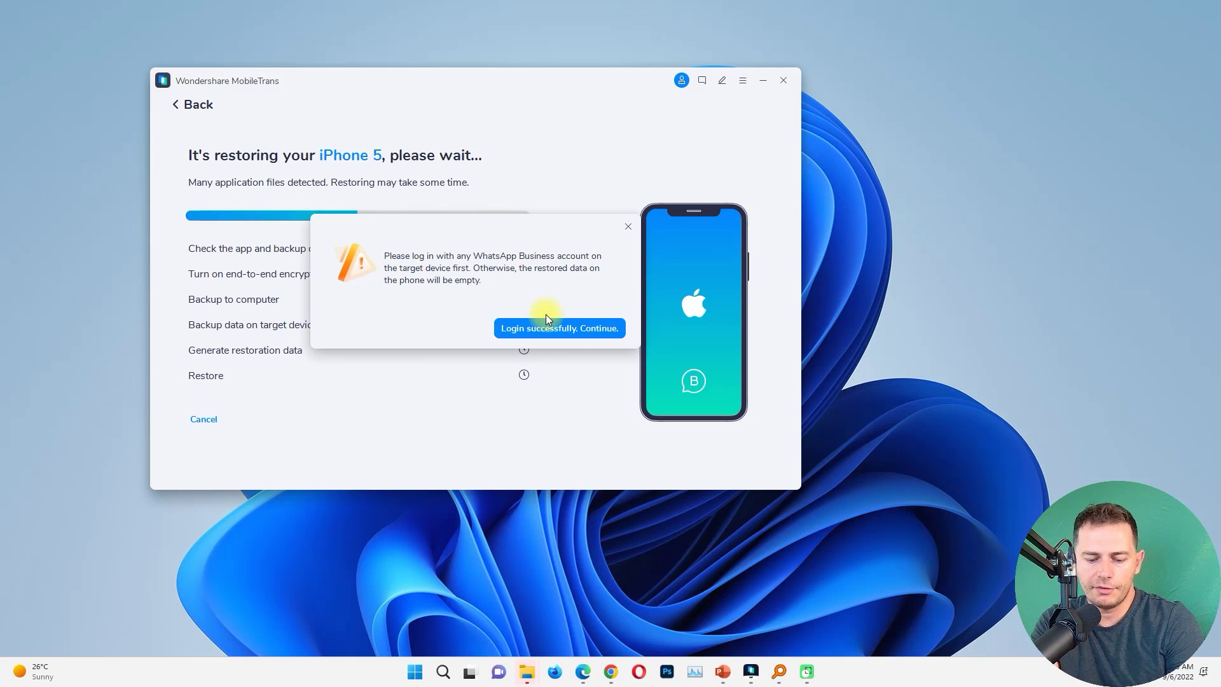
# - Confirm the WhatsApp Business login on the iPhone and dismiss the Restored Successfully message
pyautogui.click(546, 320)
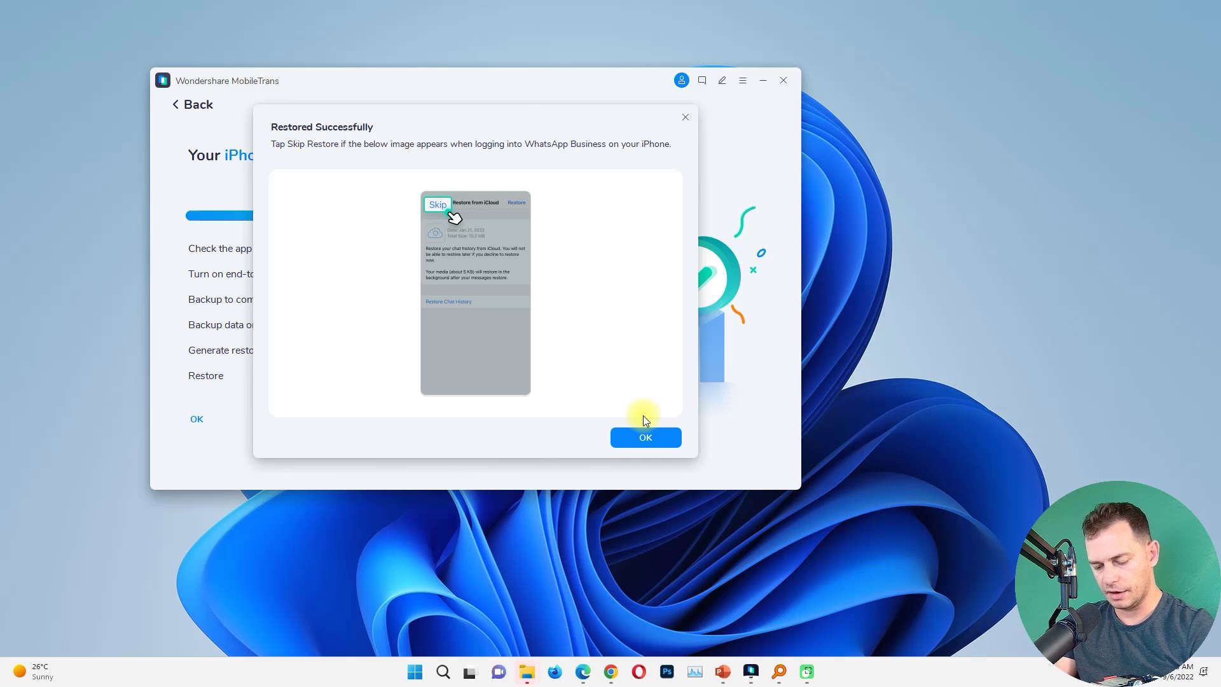
pyautogui.click(645, 436)
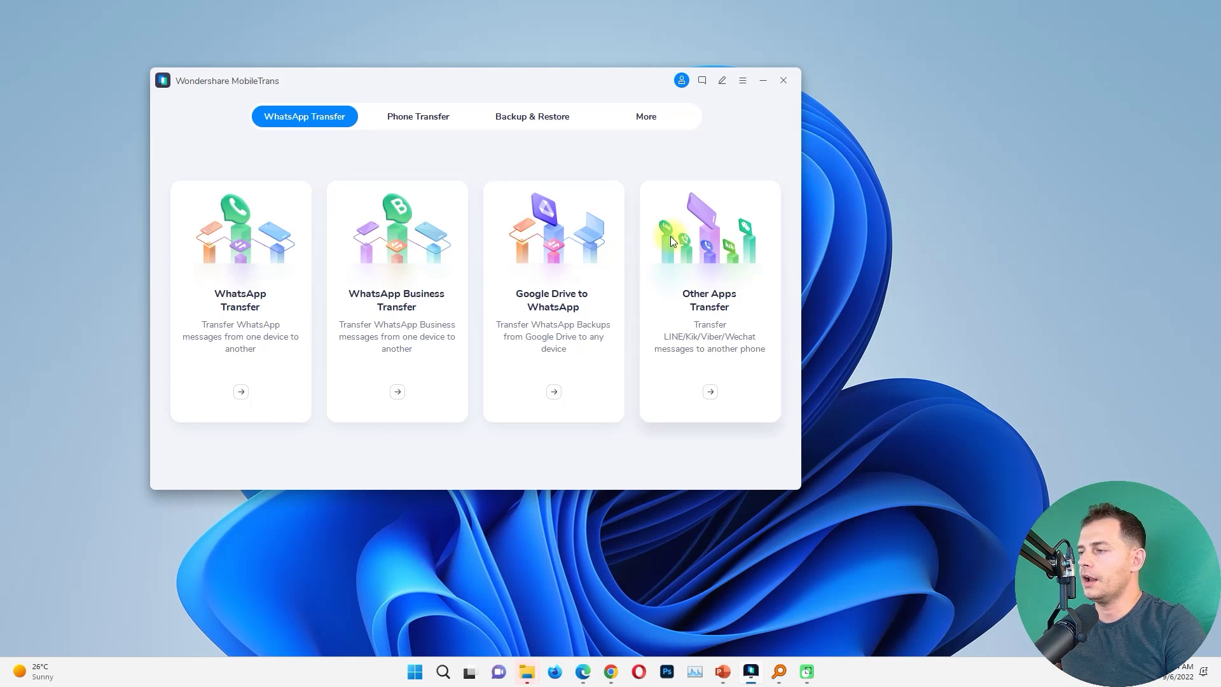
# - Preview Phone to Phone, Import to Phone and iCloud to Phone under the Phone Transfer tab
pyautogui.click(407, 117)
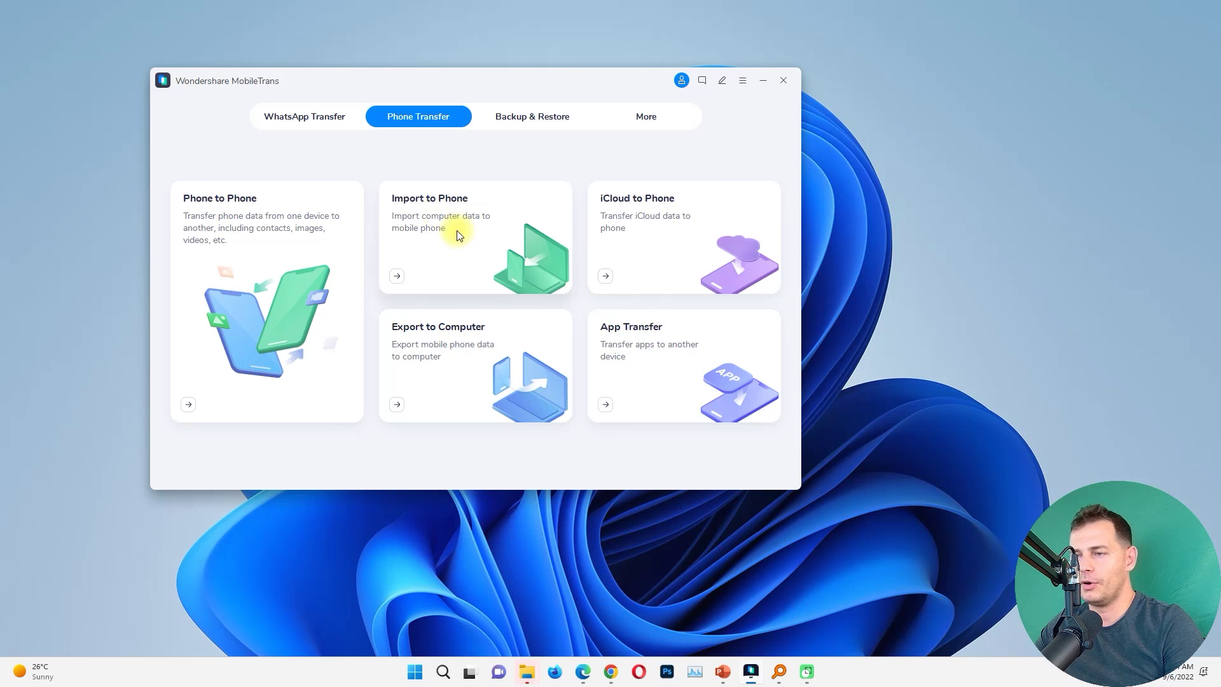
pyautogui.click(251, 231)
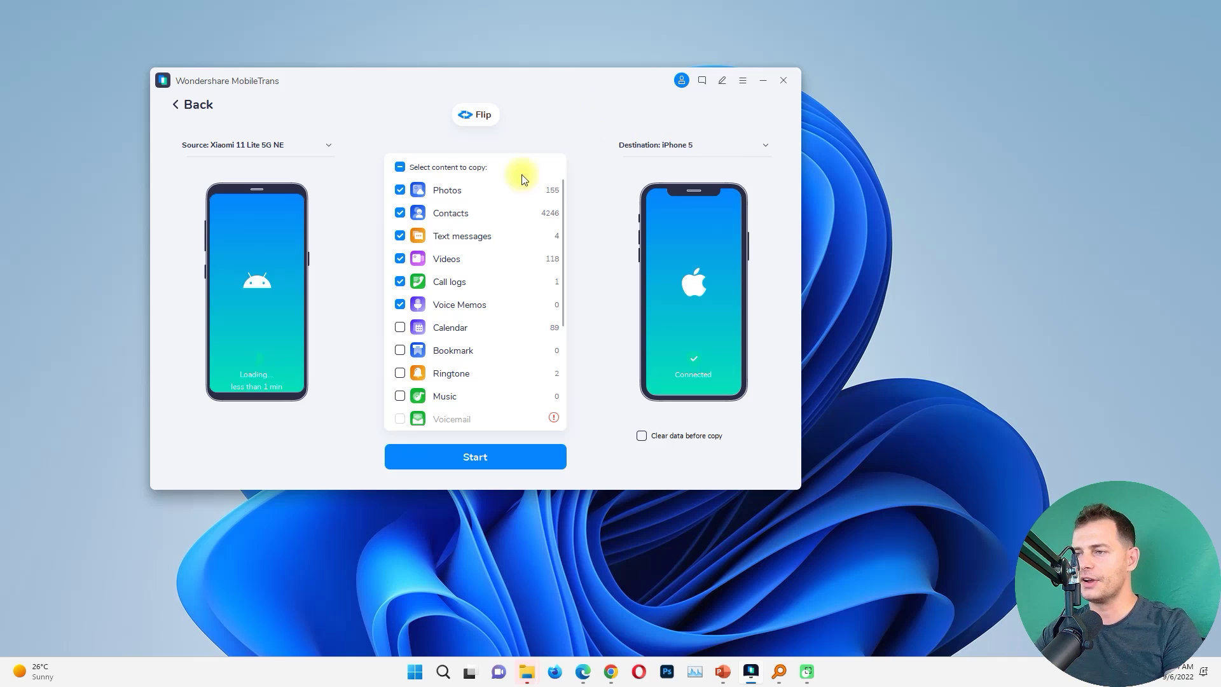
pyautogui.click(193, 104)
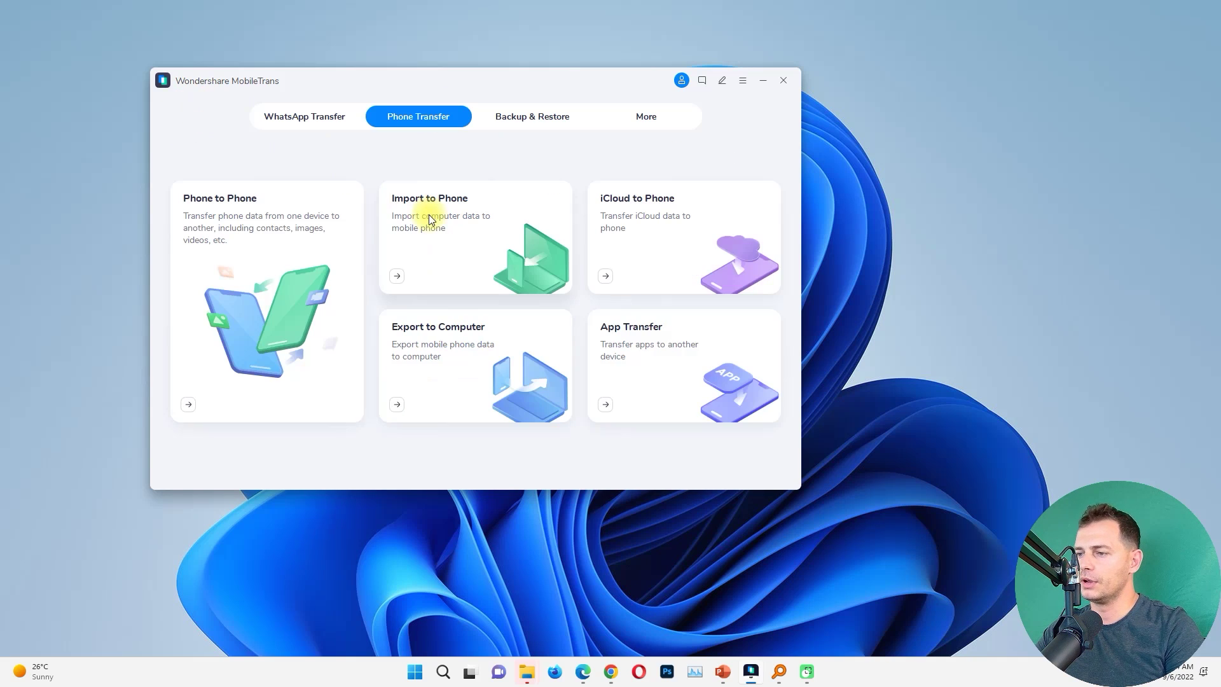
pyautogui.click(455, 242)
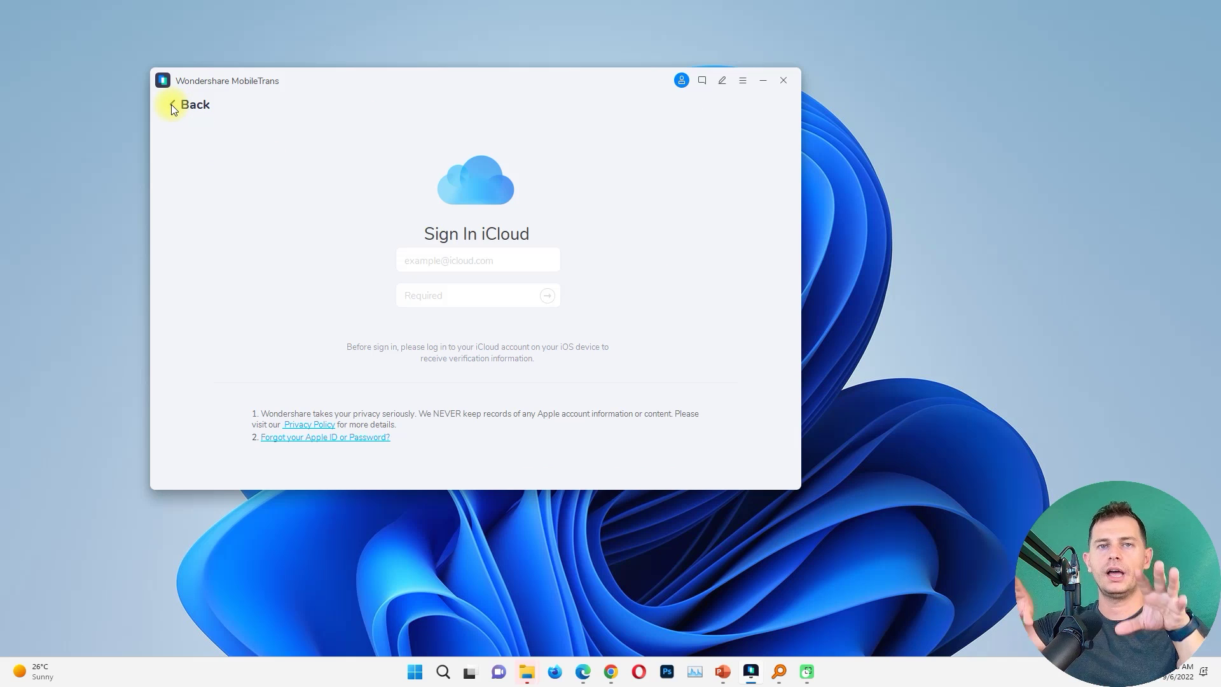
pyautogui.click(172, 107)
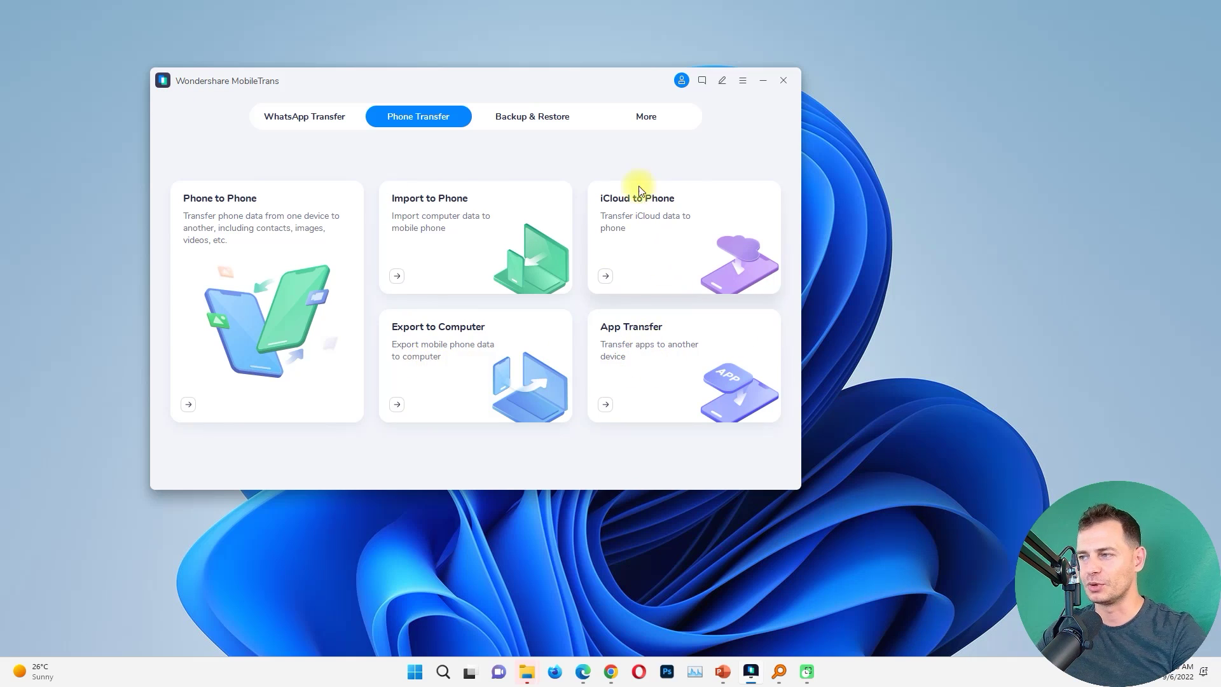
# - Preview the Backup and Deleted WhatsApp Data Restore features under the Backup & Restore tab
pyautogui.click(532, 116)
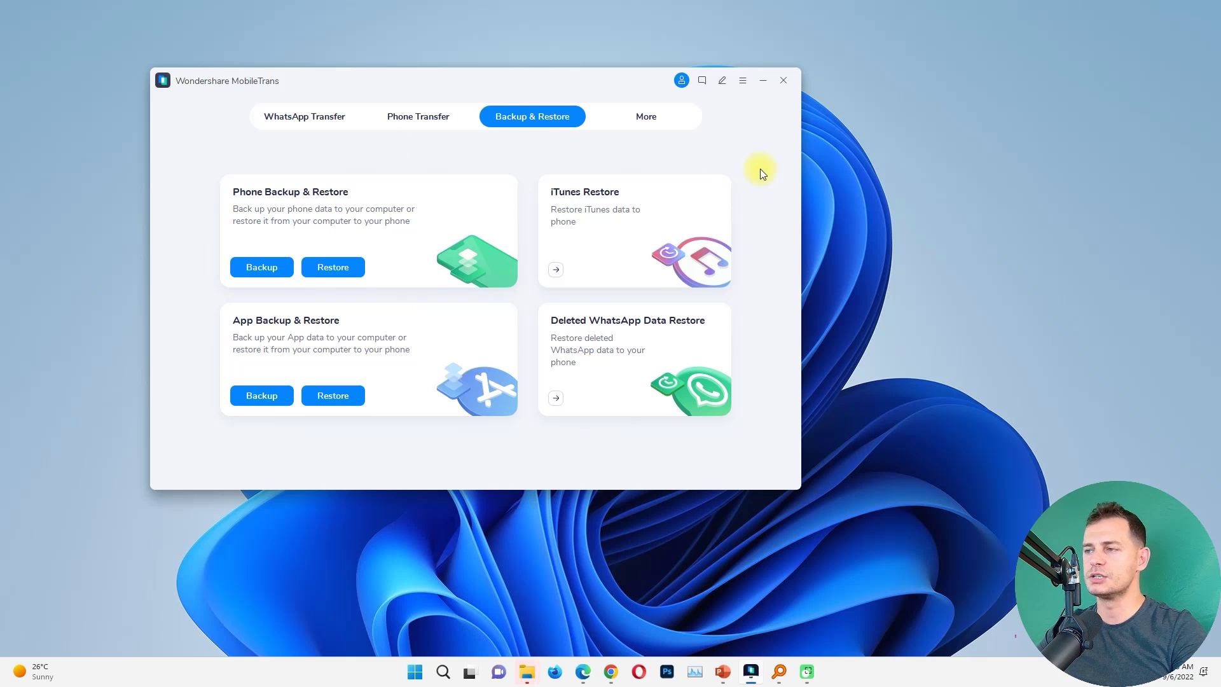
pyautogui.click(262, 267)
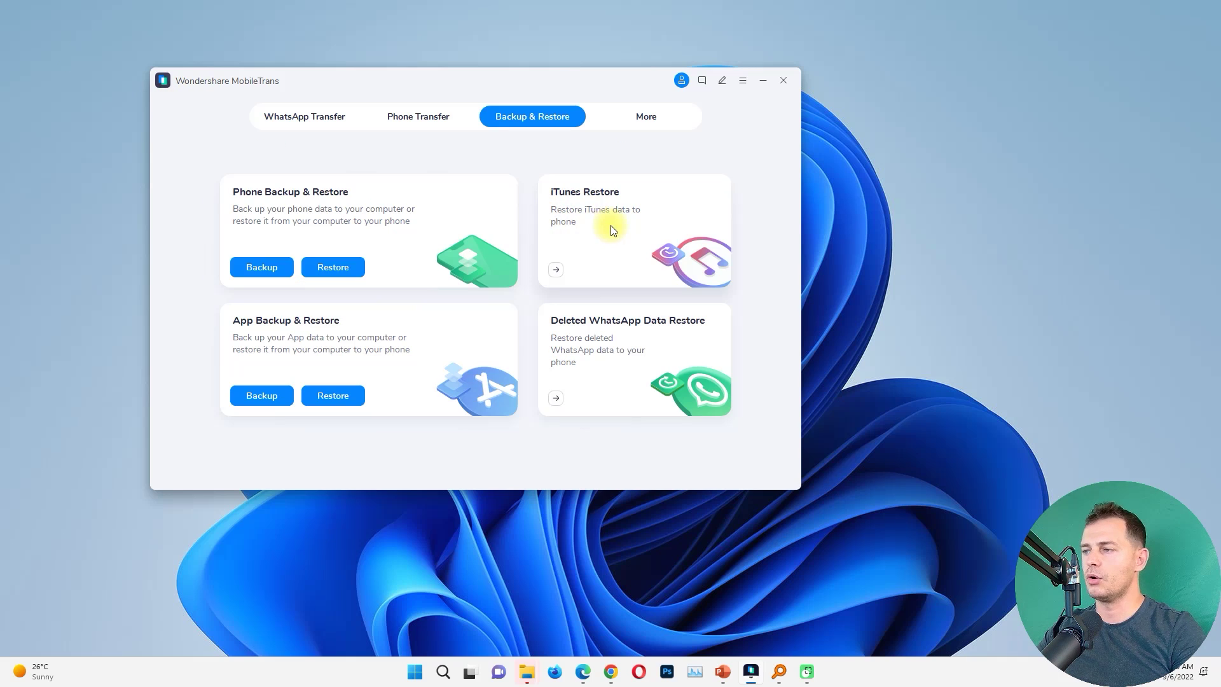
pyautogui.click(590, 348)
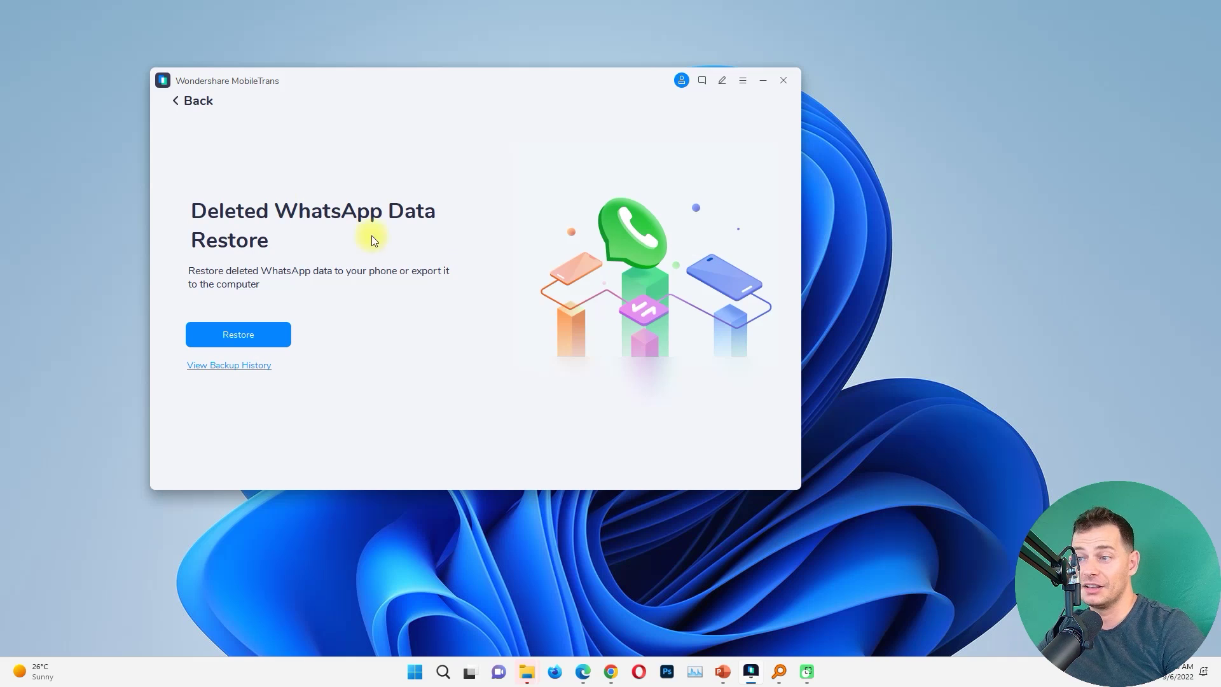
pyautogui.click(178, 103)
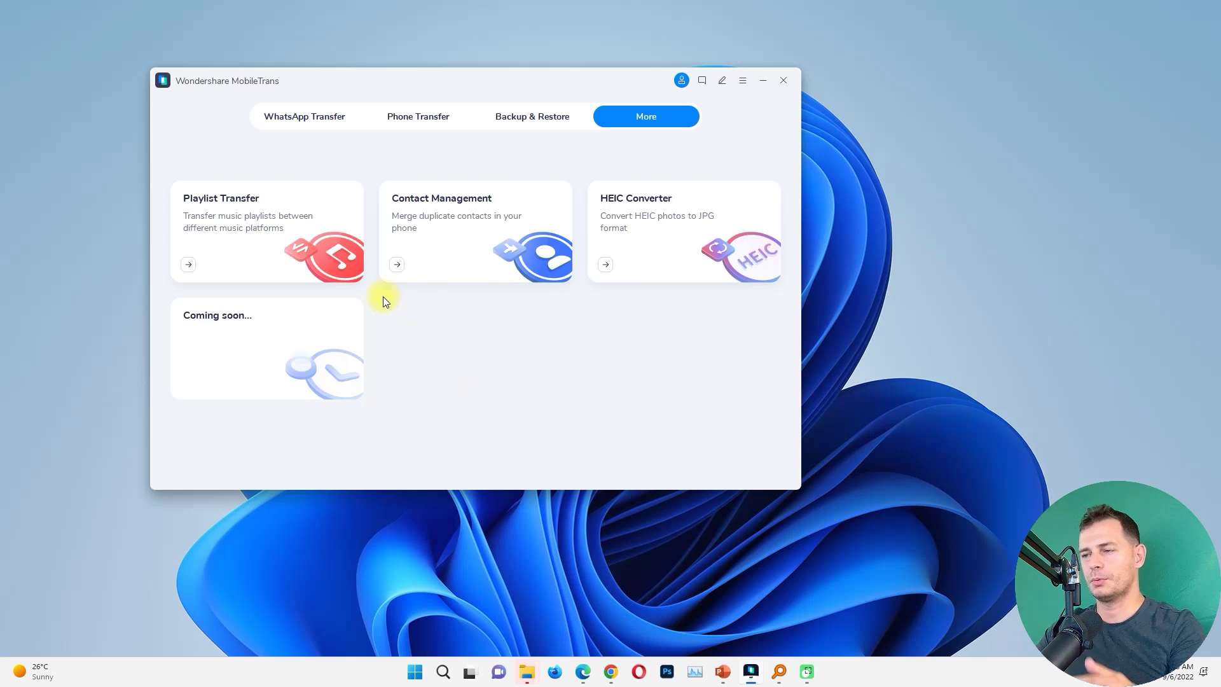